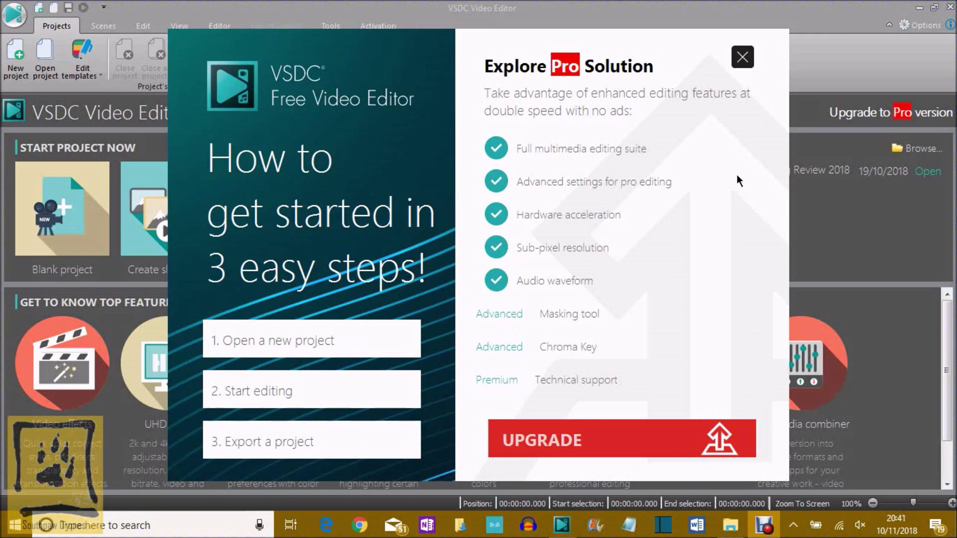
# Dismiss the Pro promotion and the update offer, and start a blank project
pyautogui.click(742, 57)
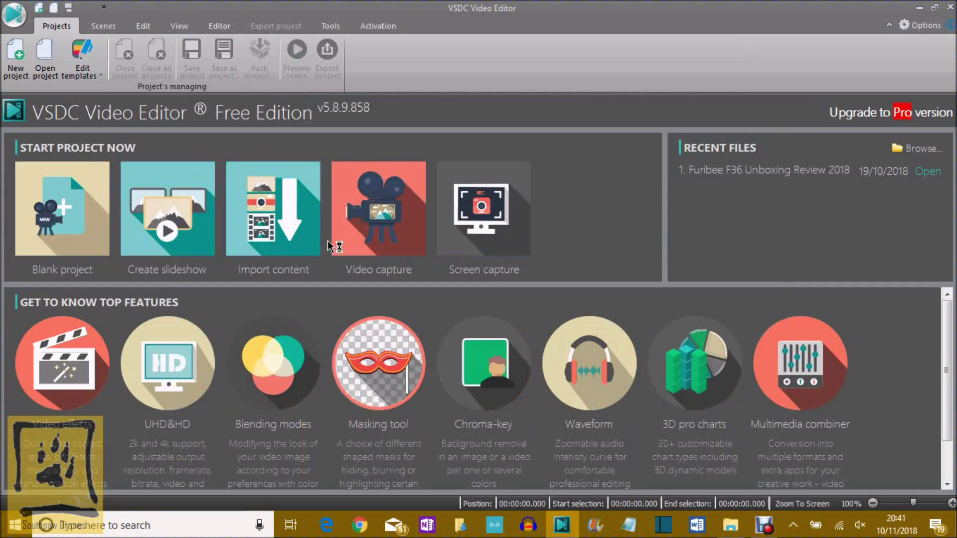
pyautogui.click(47, 207)
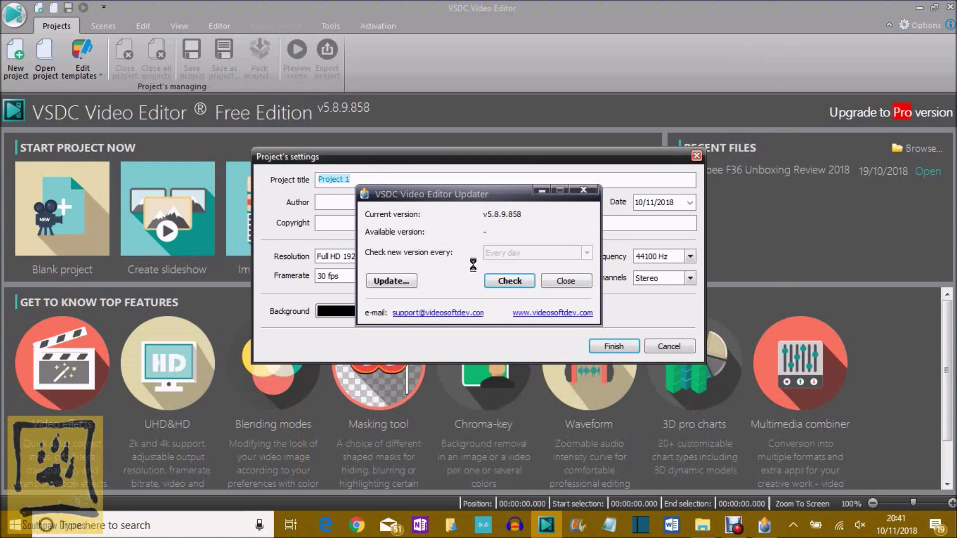
pyautogui.click(568, 267)
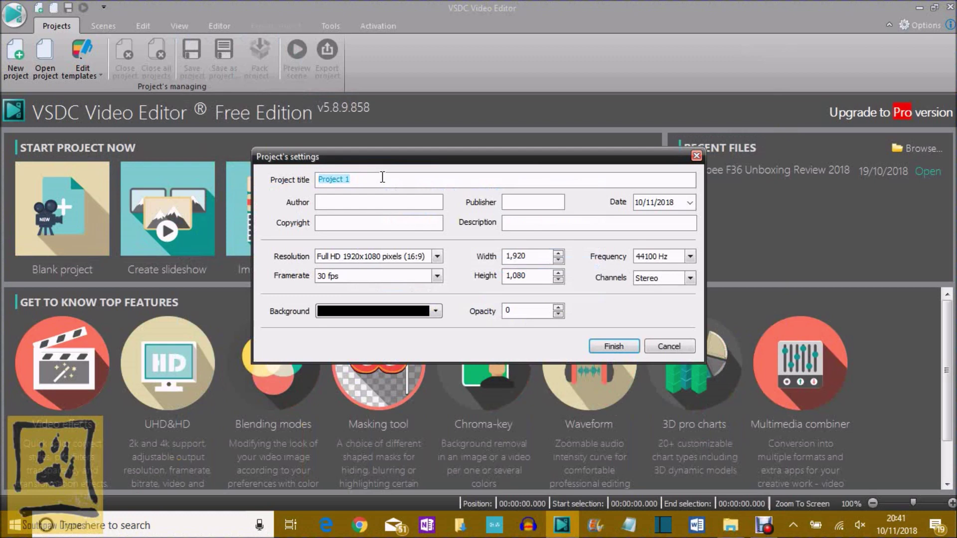
# Create the project titled 'test' at Full HD 1920x1080 (16:9) and 30 fps
pyautogui.write('test')
pyautogui.click(441, 258)
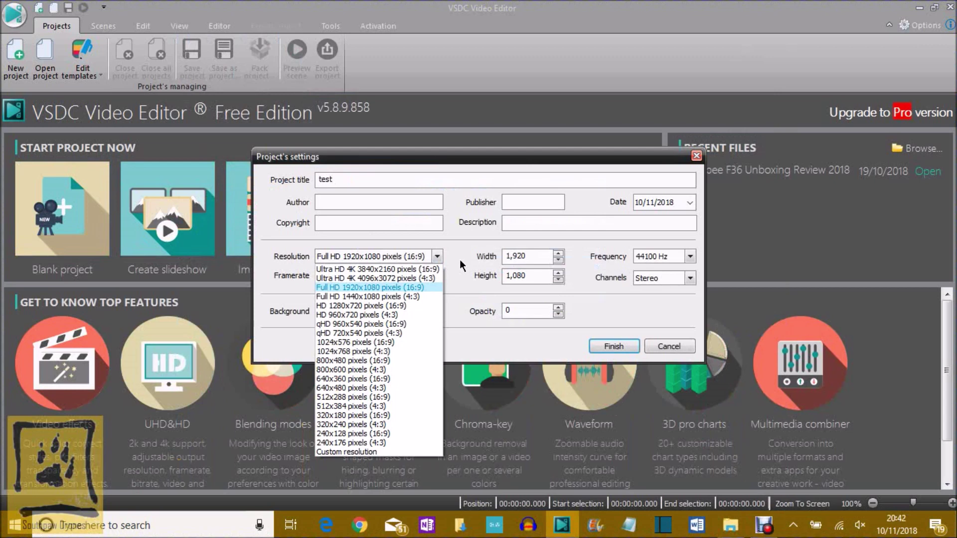
pyautogui.click(459, 259)
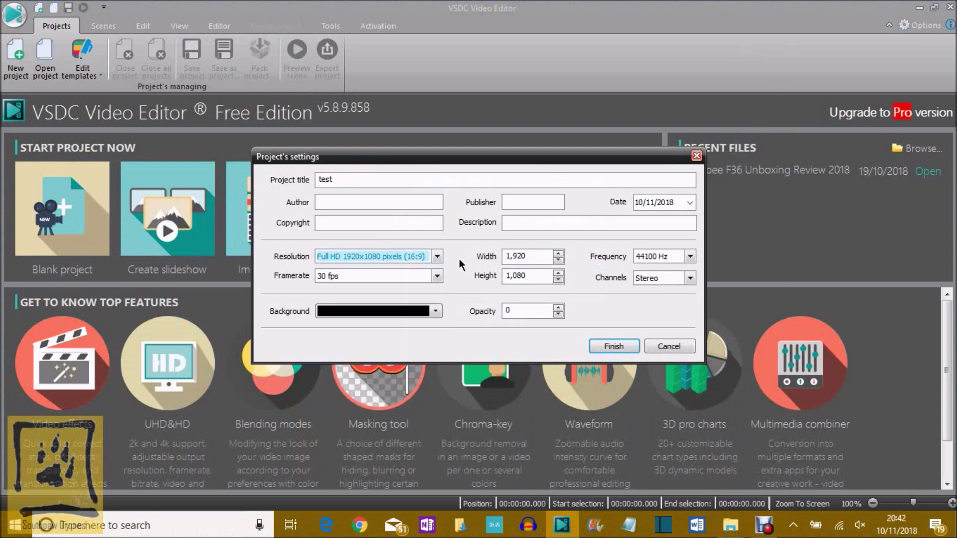
pyautogui.click(438, 277)
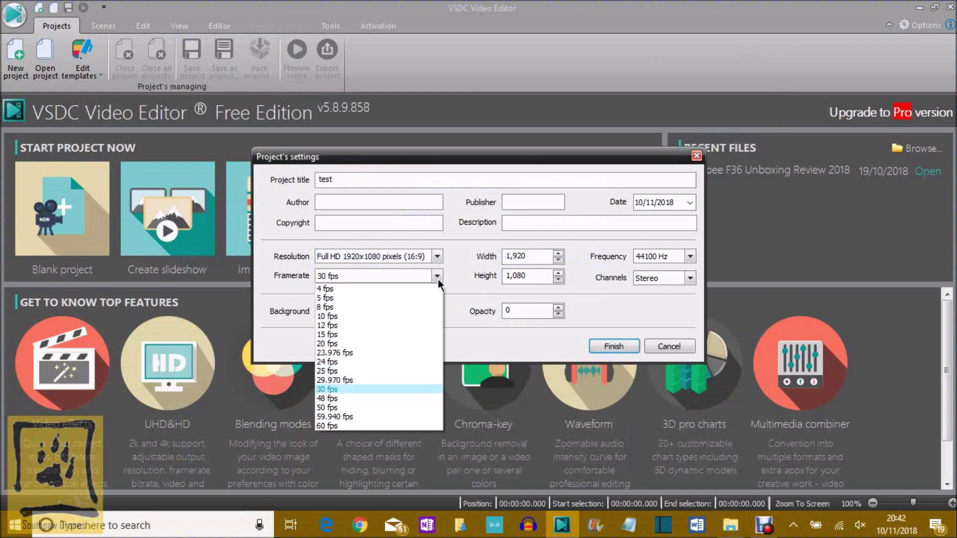
pyautogui.click(464, 284)
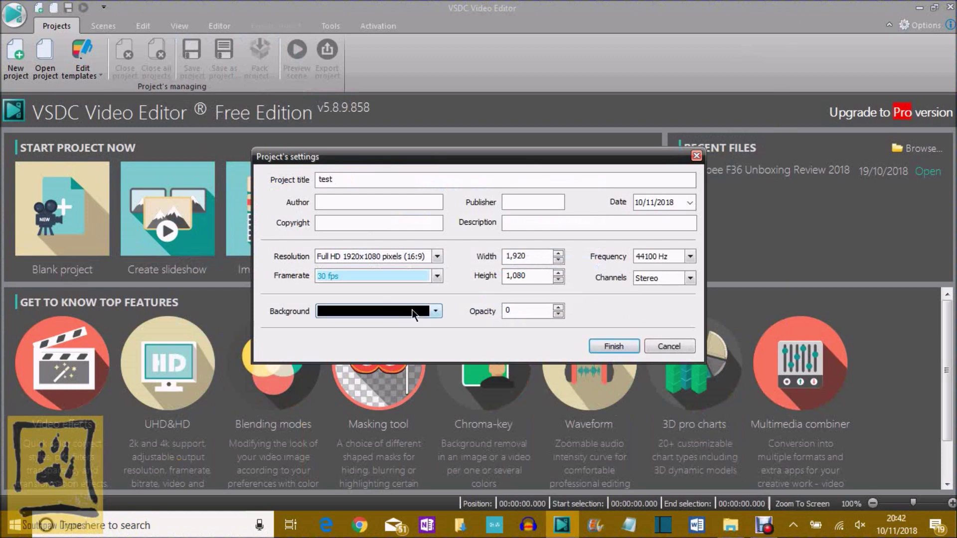
pyautogui.click(621, 348)
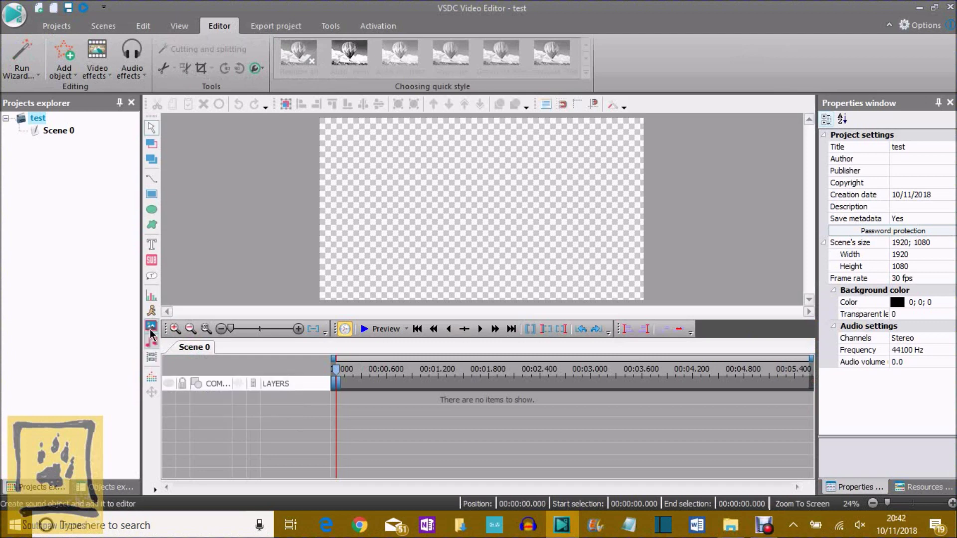
# Add the dog-walk clip 20170121_213040A_1 to Scene 0 at the default position
pyautogui.click(151, 358)
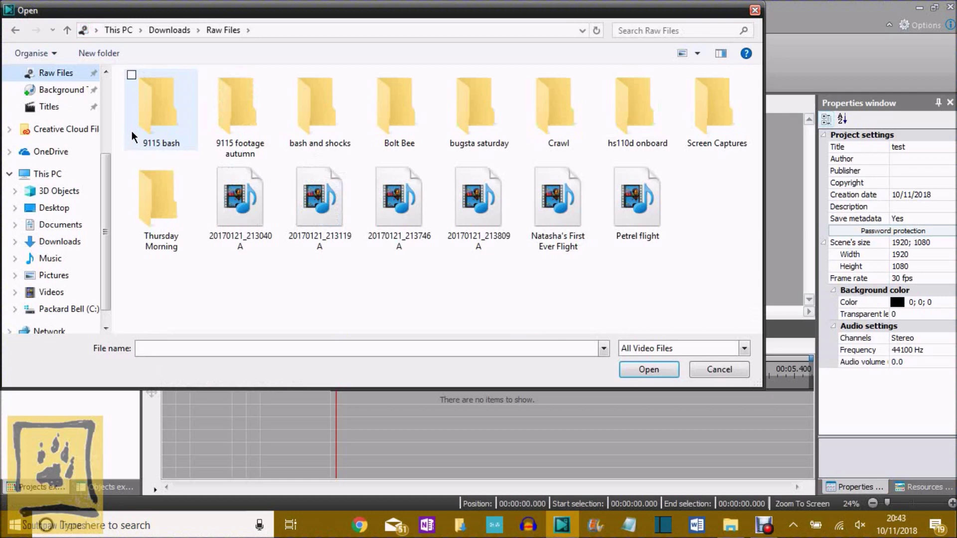
pyautogui.press('Escape')
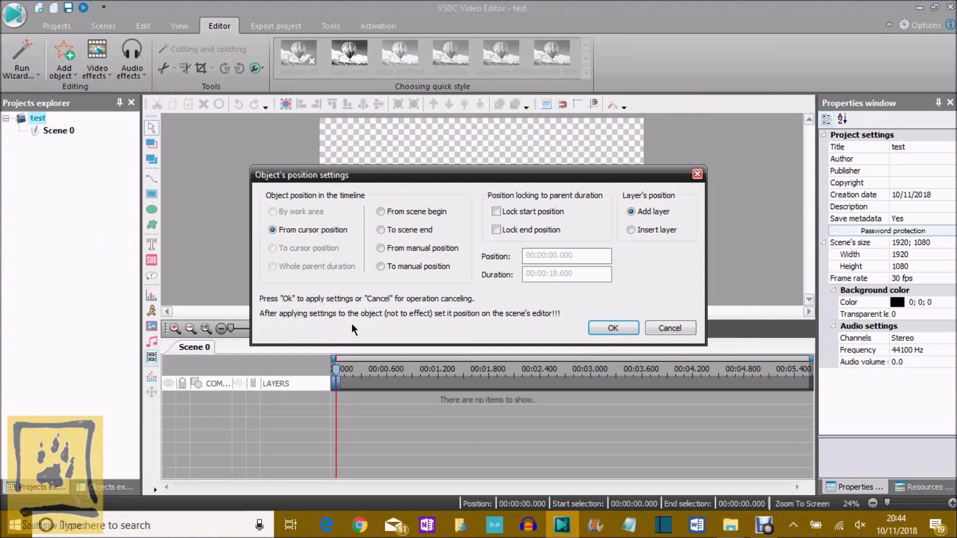
pyautogui.click(603, 326)
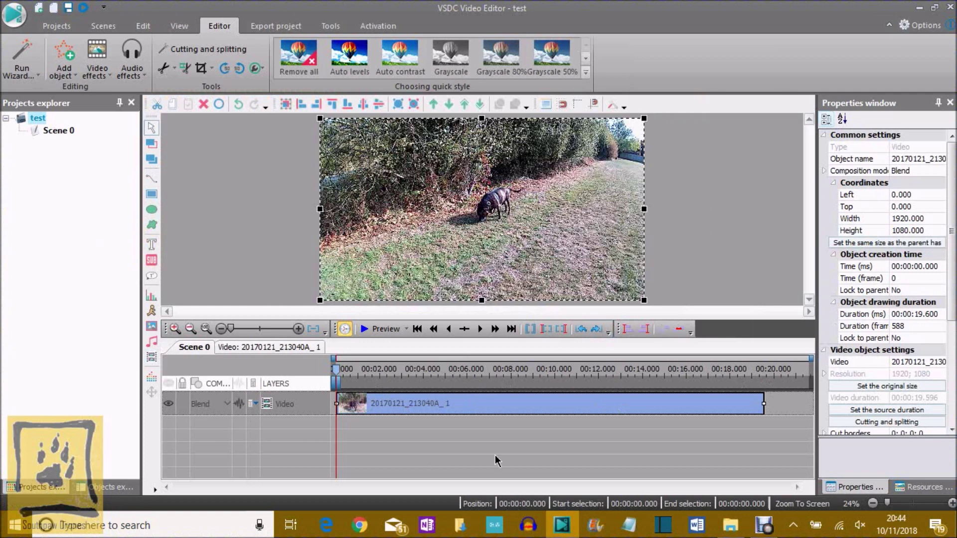
# Advance the playhead one frame and one second to 00:00:01.033, then begin adding a second video
pyautogui.click(479, 331)
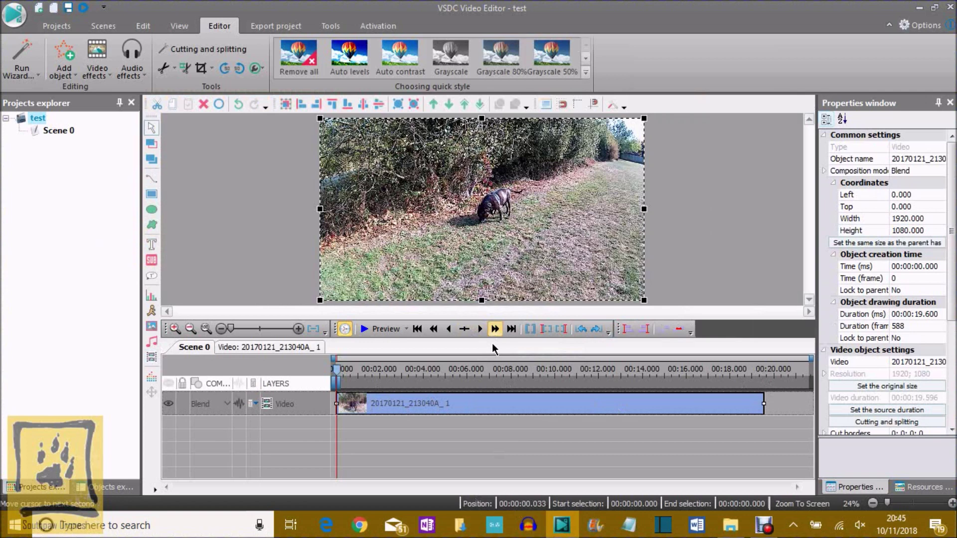
pyautogui.hotkey('ctrl', 'Right')
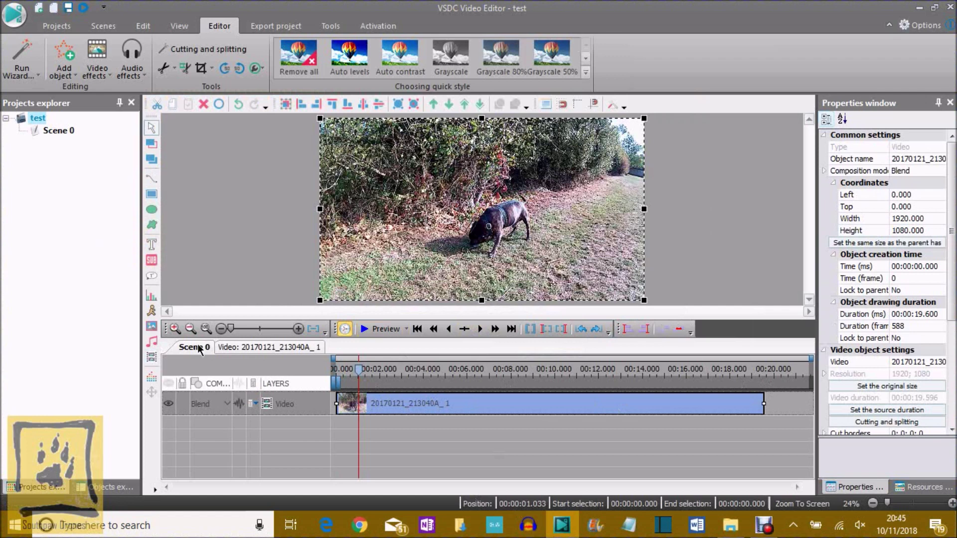
pyautogui.click(152, 365)
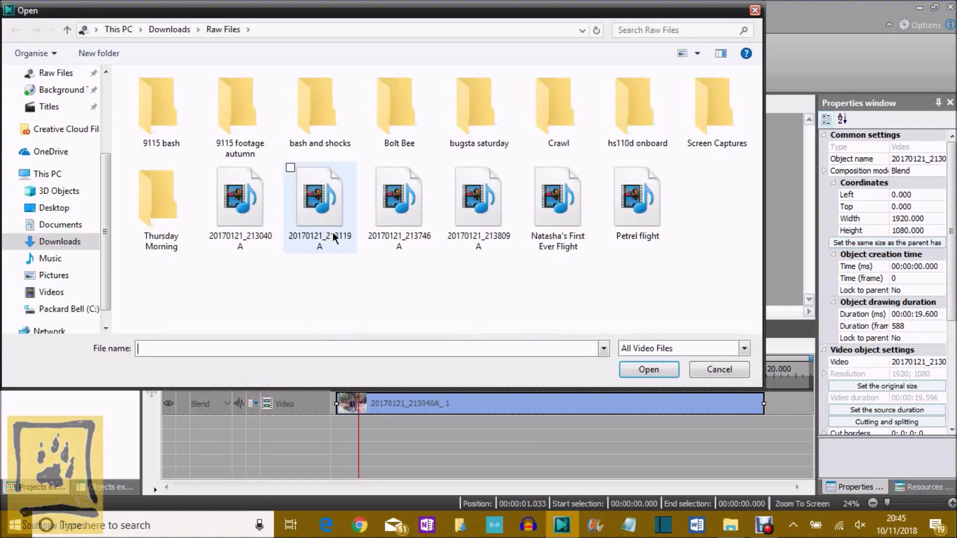
# Add clip 20170121_213119A at 00:00:01.033 on a new layer and shrink it toward the bottom-right
pyautogui.doubleClick(333, 232)
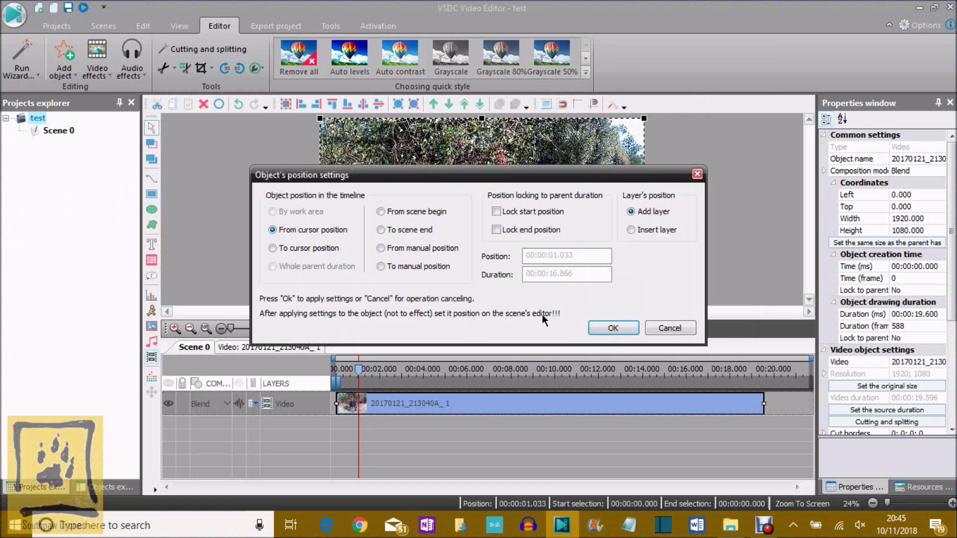
pyautogui.click(612, 328)
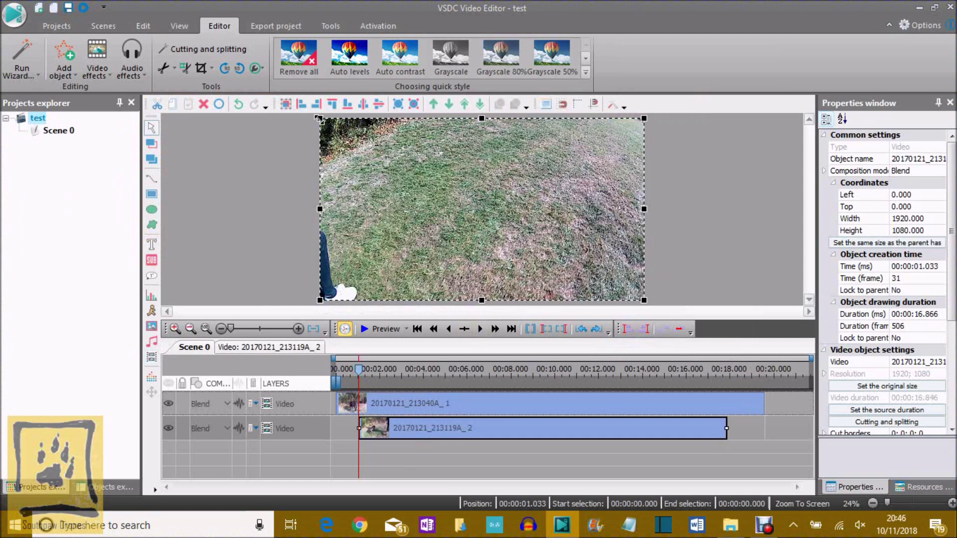
pyautogui.moveTo(319, 119); pyautogui.dragTo(519, 231)
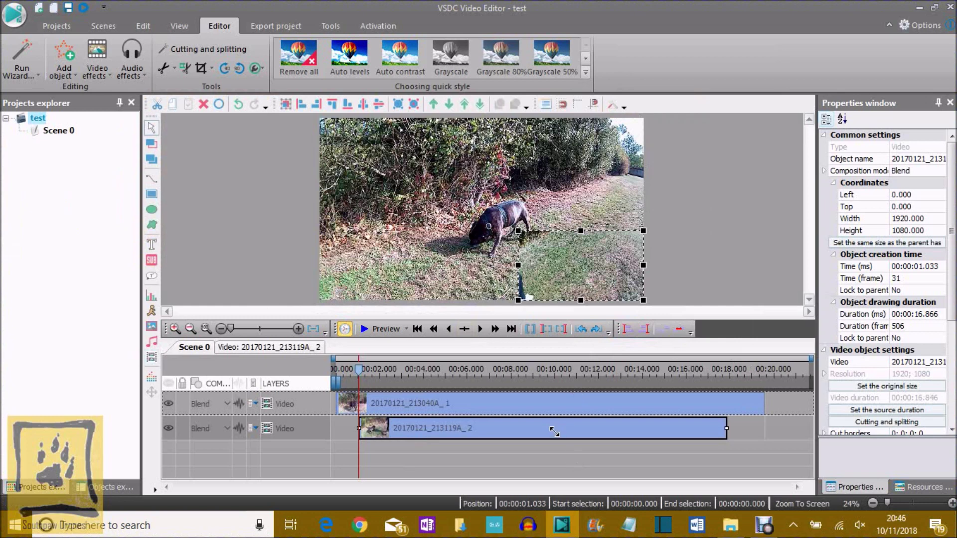
# Move the playhead to about 9.9 seconds on the timeline ruler
pyautogui.click(554, 377)
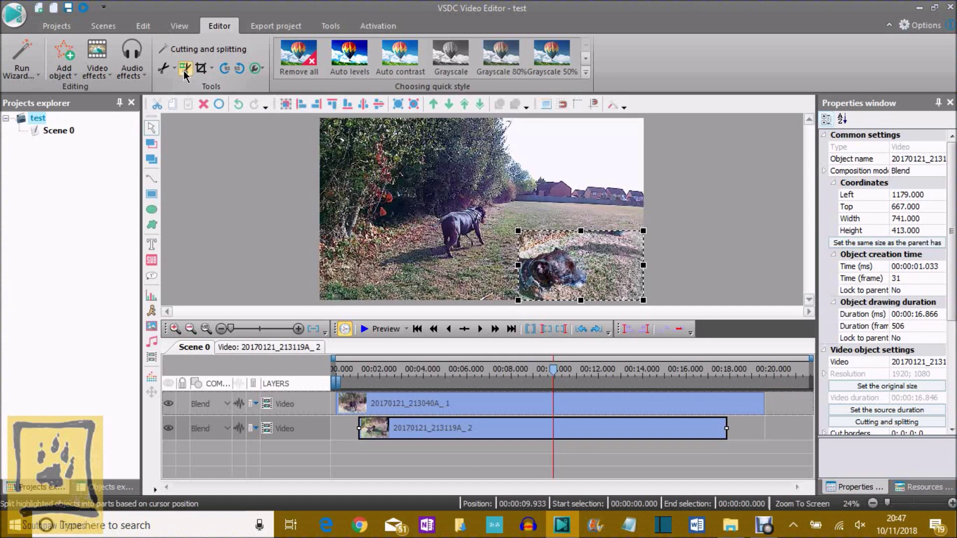
# Split the overlay at the playhead and delete the later piece, 20170121_213119A_3
pyautogui.click(185, 70)
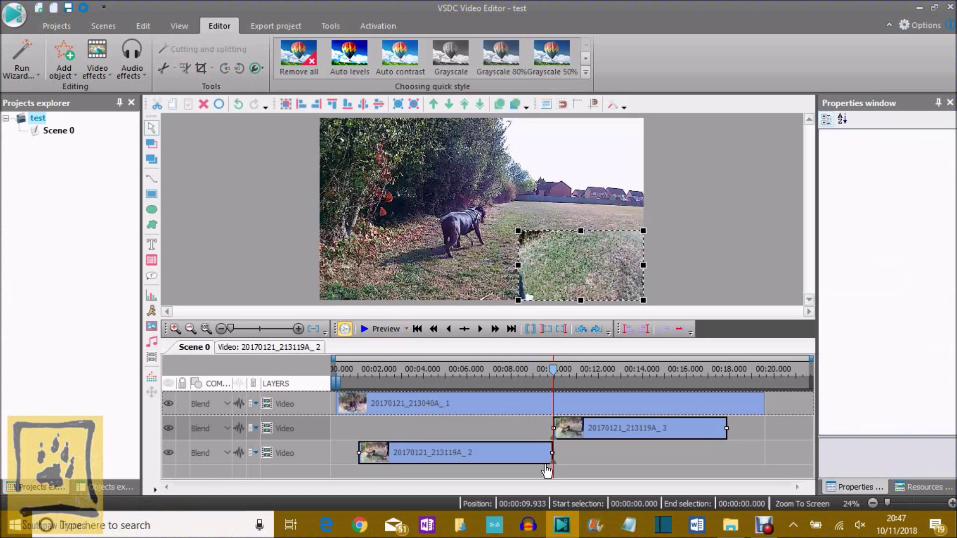
pyautogui.click(512, 432)
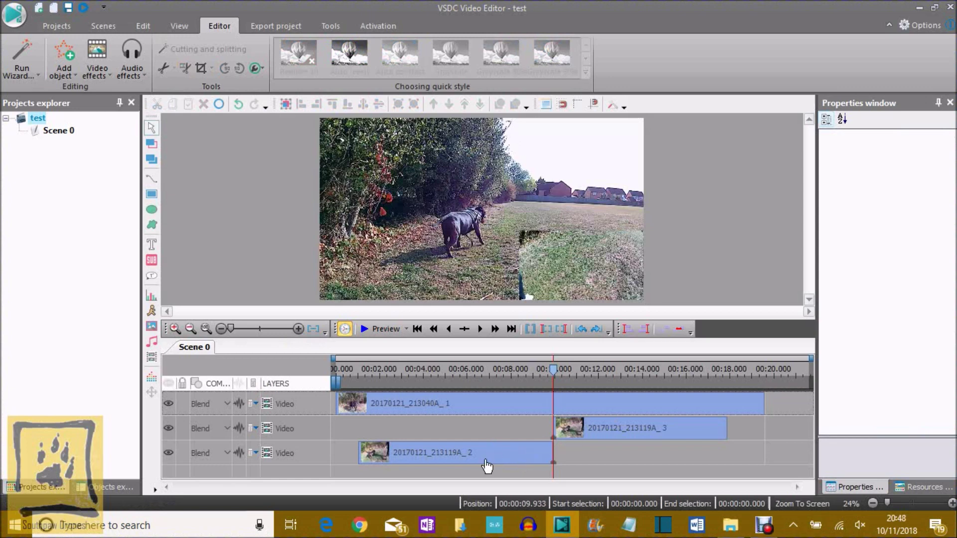
pyautogui.click(639, 435)
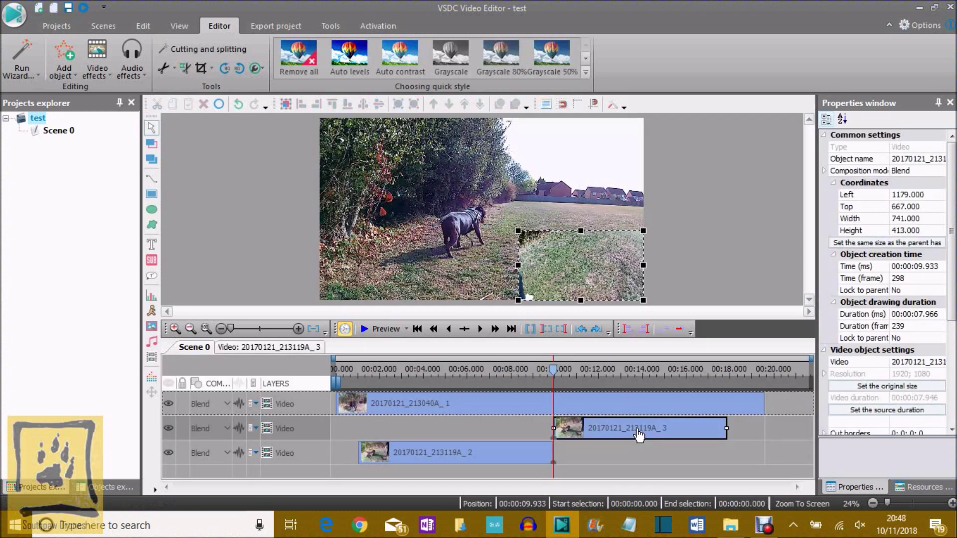
pyautogui.rightClick(638, 431)
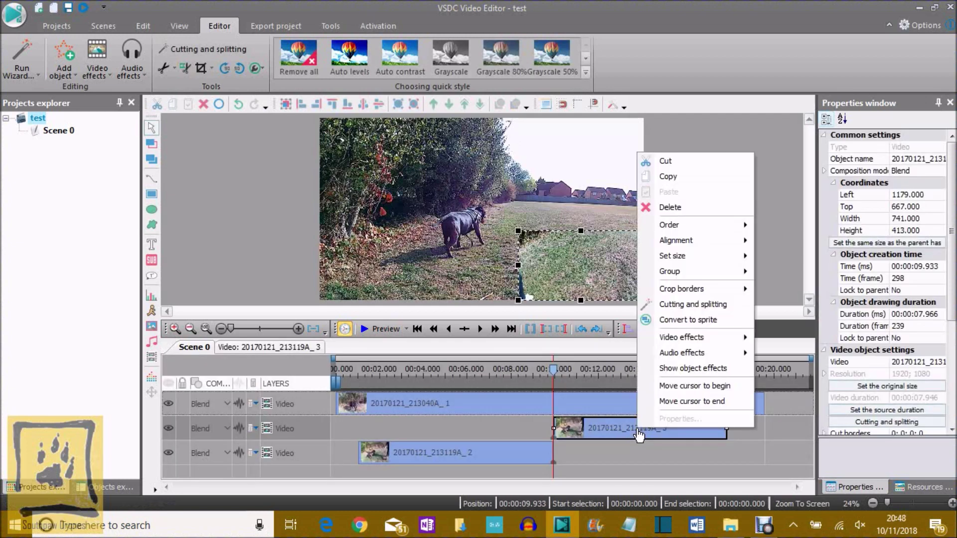
pyautogui.click(659, 208)
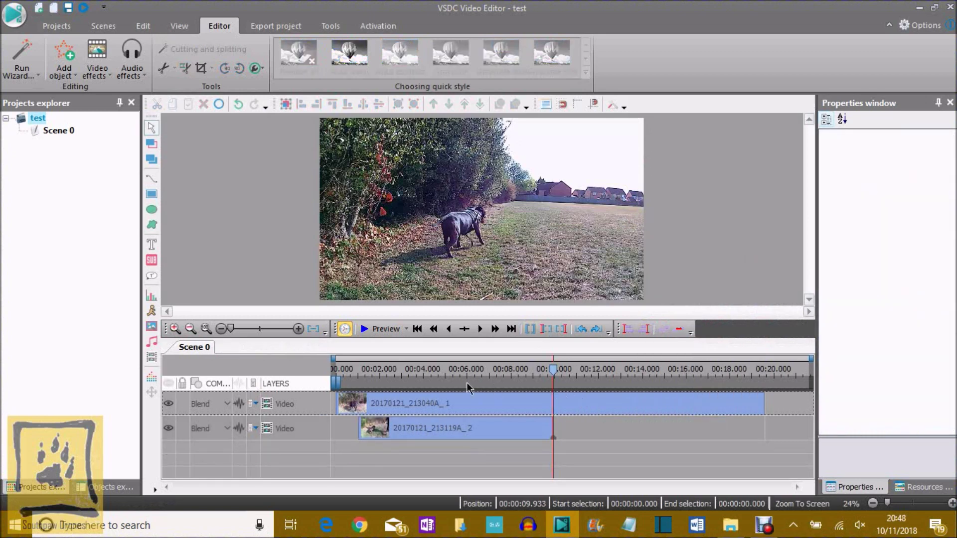
pyautogui.click(435, 373)
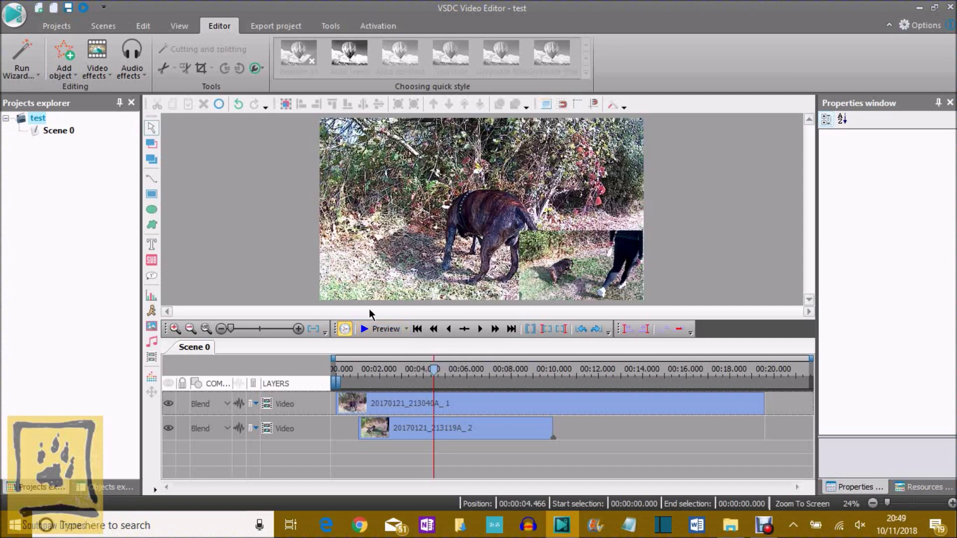
pyautogui.click(342, 372)
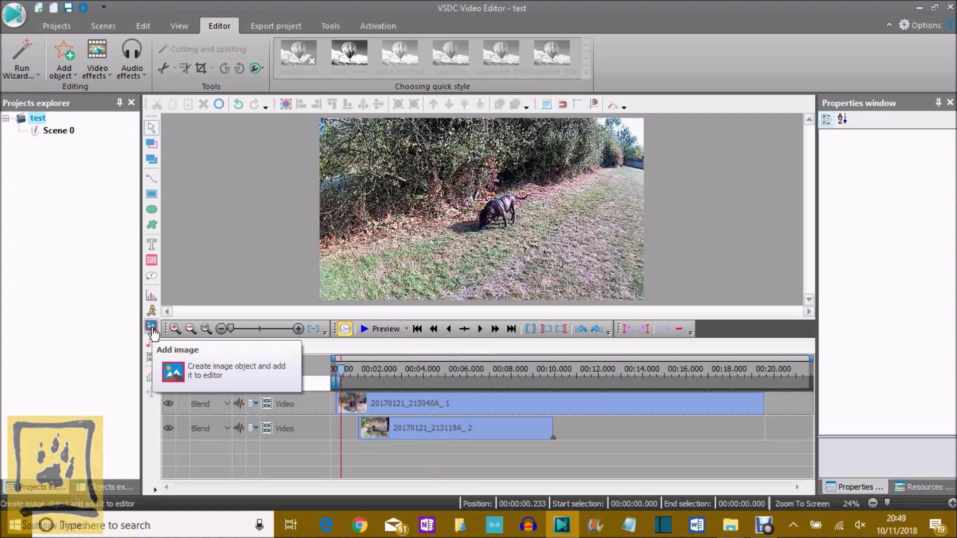
# Add the SP Logo image on a new layer with the default full-frame placement
pyautogui.click(151, 329)
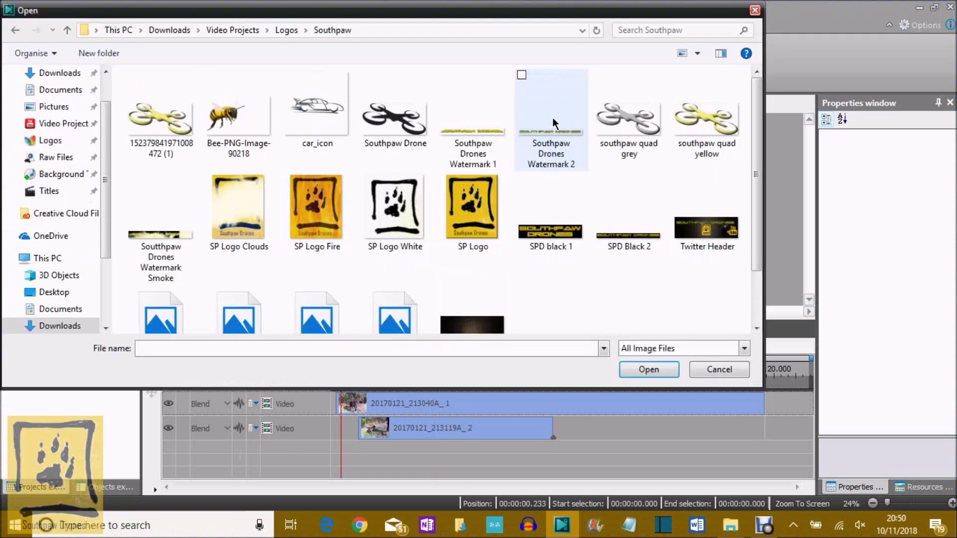
pyautogui.doubleClick(478, 210)
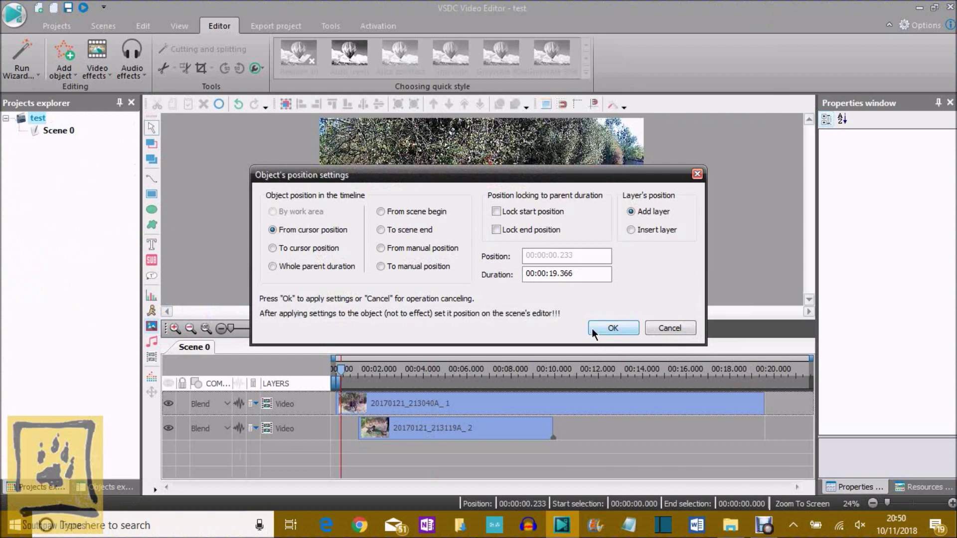
pyautogui.click(596, 328)
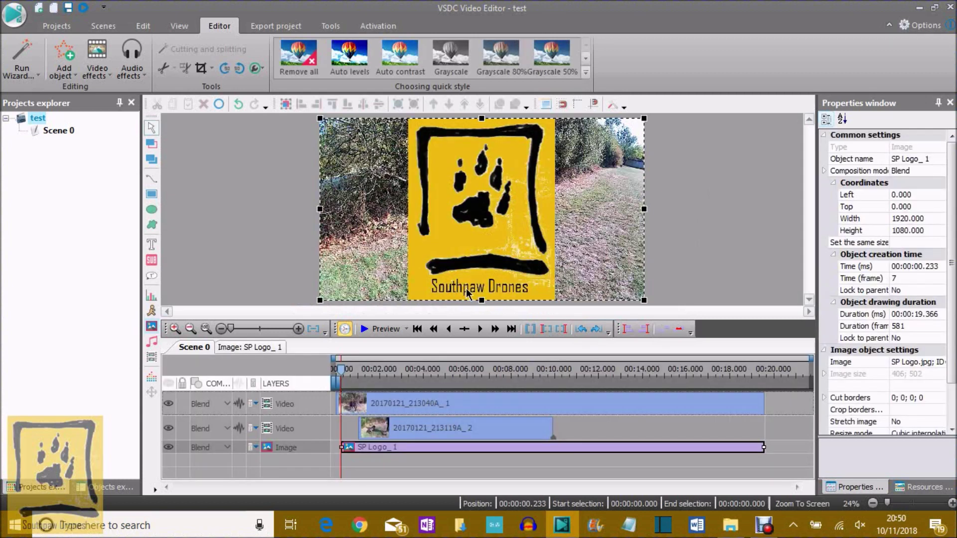
pyautogui.click(202, 68)
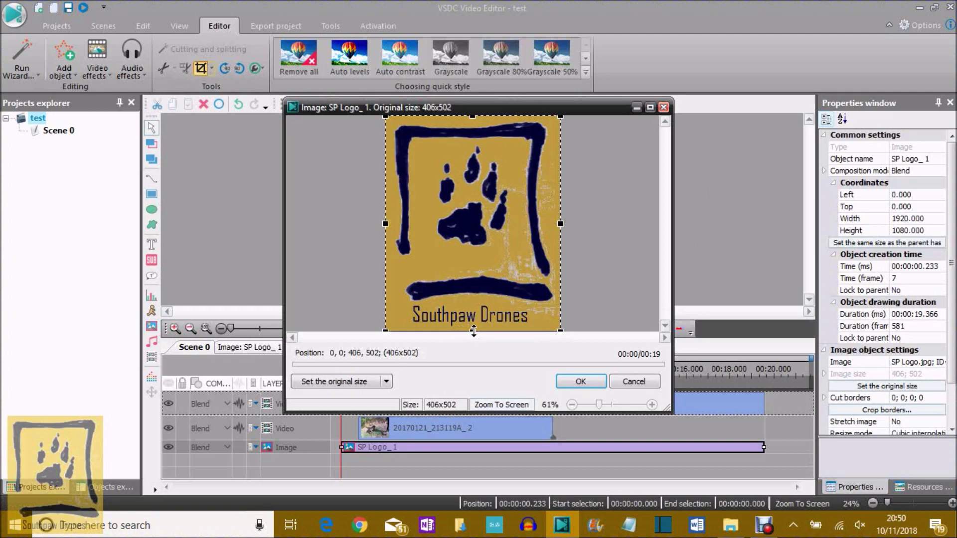
# Crop the Southpaw Drones caption off the logo and shrink it to 133×626
pyautogui.moveTo(474, 331); pyautogui.dragTo(472, 303)
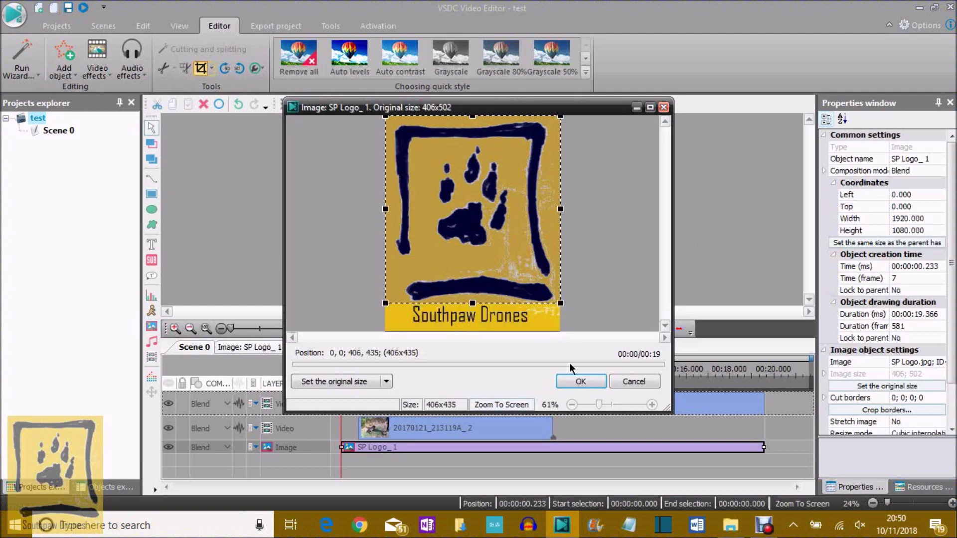
pyautogui.click(577, 380)
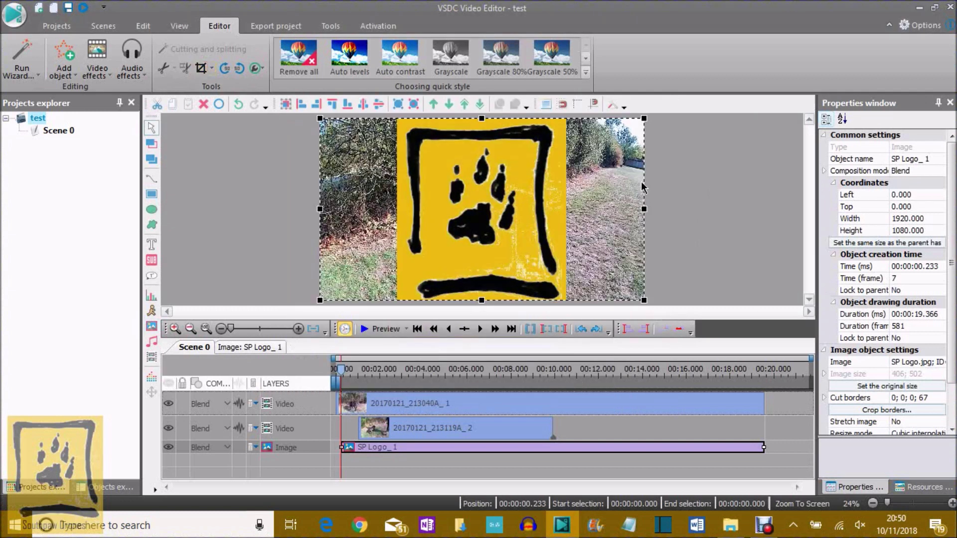
pyautogui.moveTo(643, 117); pyautogui.dragTo(343, 194)
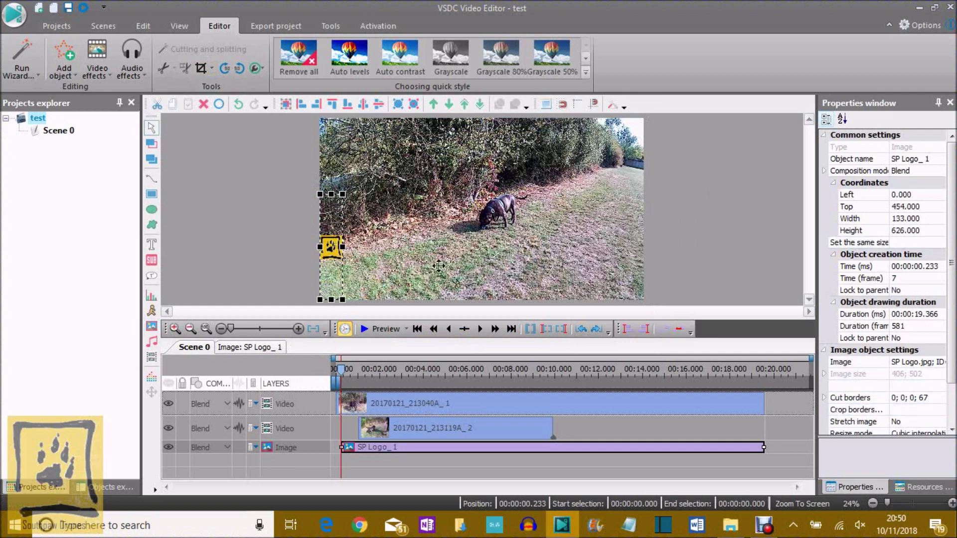
# Place the small paw logo at 42, 655 bottom-left and preview it at 7.466 seconds
pyautogui.moveTo(439, 267); pyautogui.dragTo(338, 281)
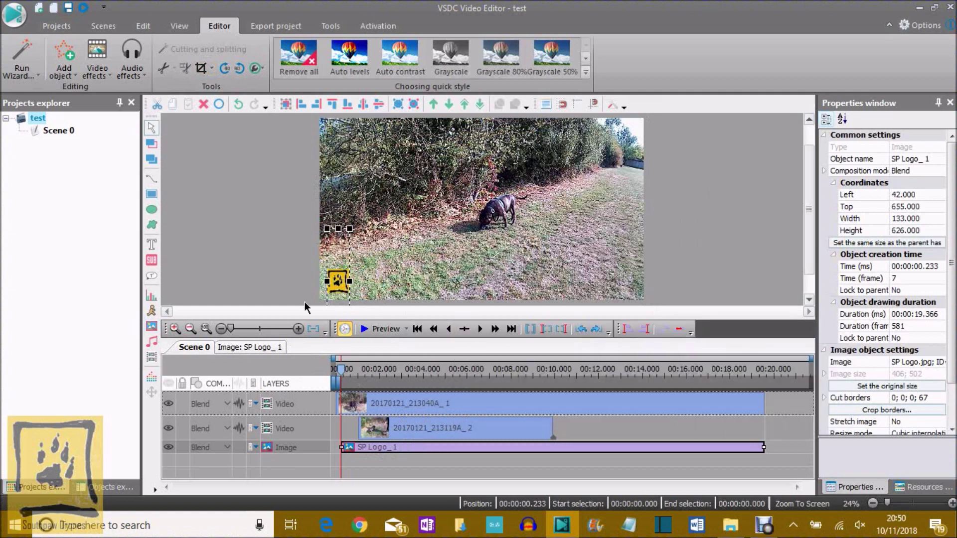
pyautogui.click(296, 287)
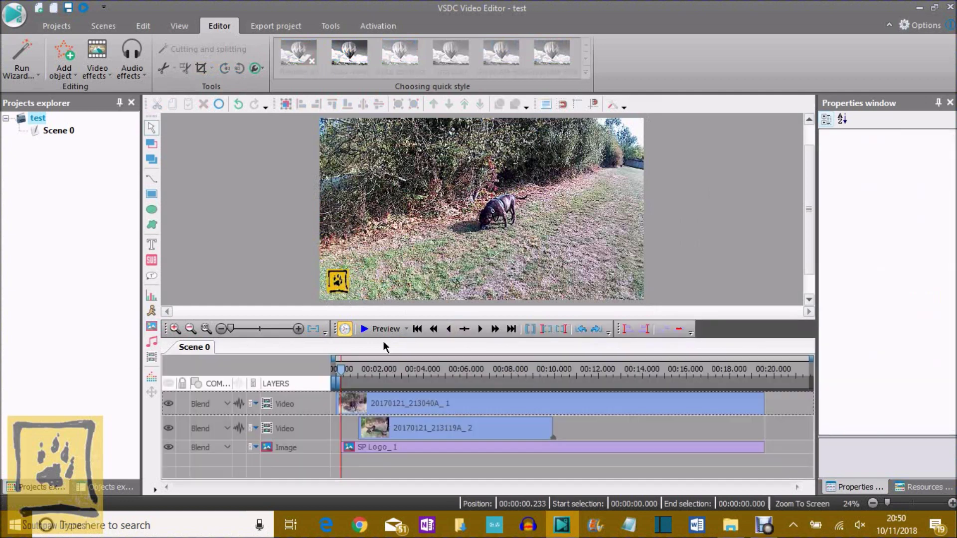
pyautogui.click(499, 371)
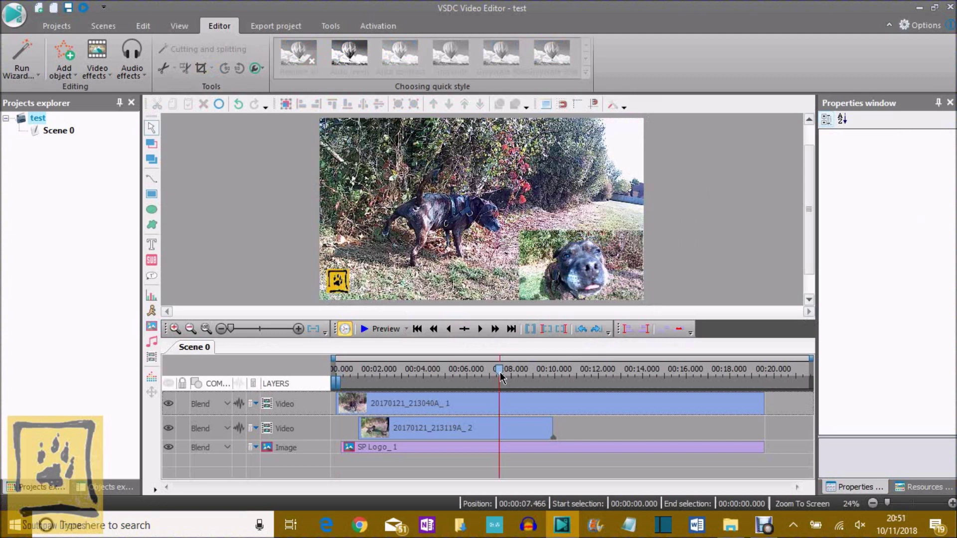
# Set the export output to 'test 3.mp4' in Downloads with the 1080p Full HD MP4 profile
pyautogui.click(272, 30)
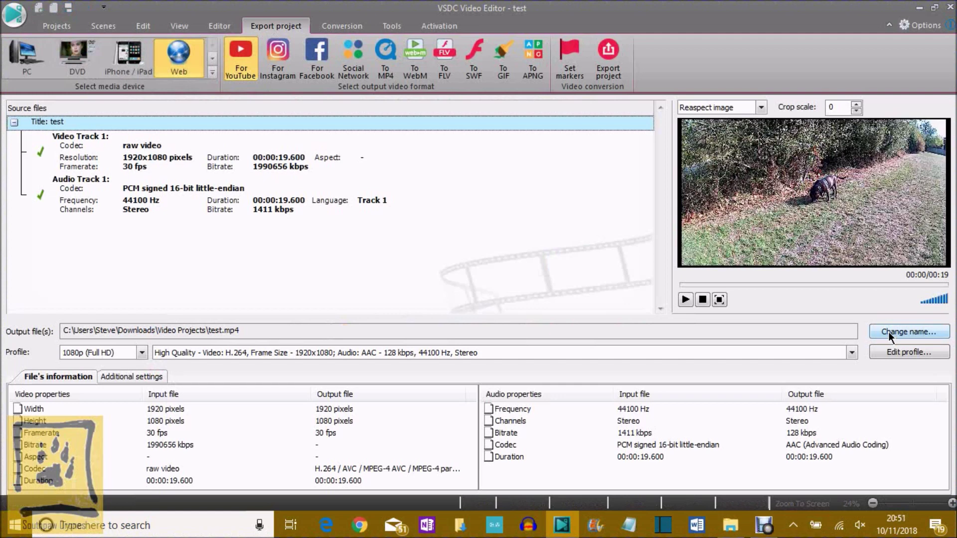
pyautogui.click(889, 332)
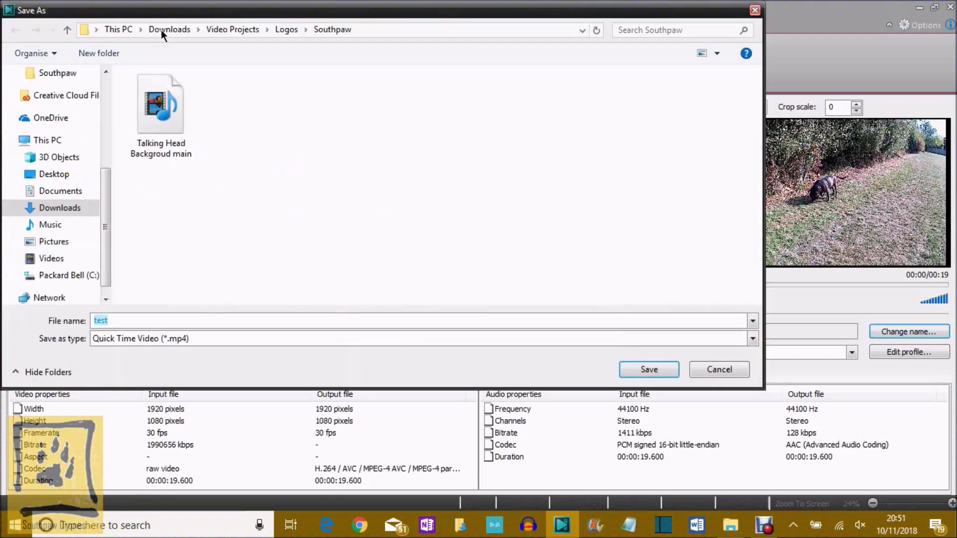
pyautogui.click(160, 29)
pyautogui.click(173, 320)
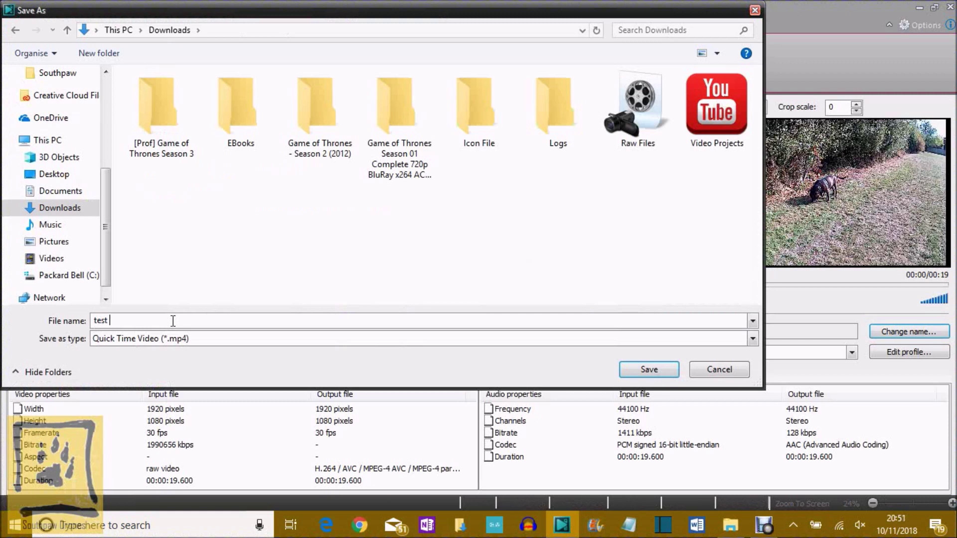
pyautogui.write('3')
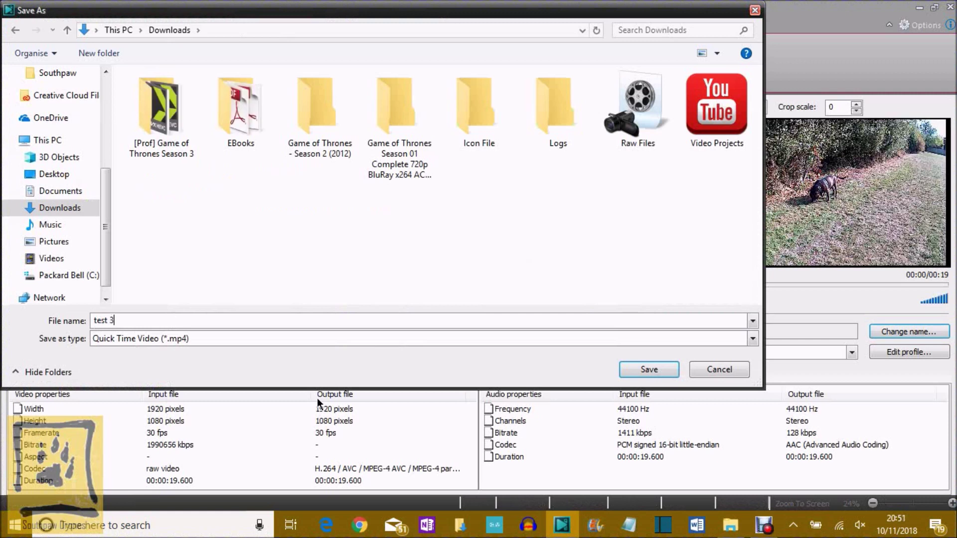
pyautogui.press('Return')
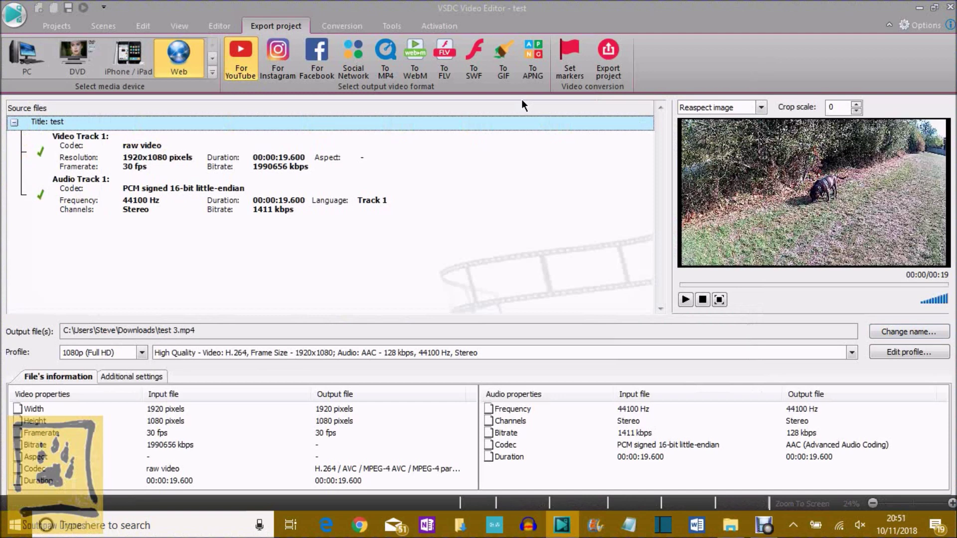
pyautogui.click(341, 25)
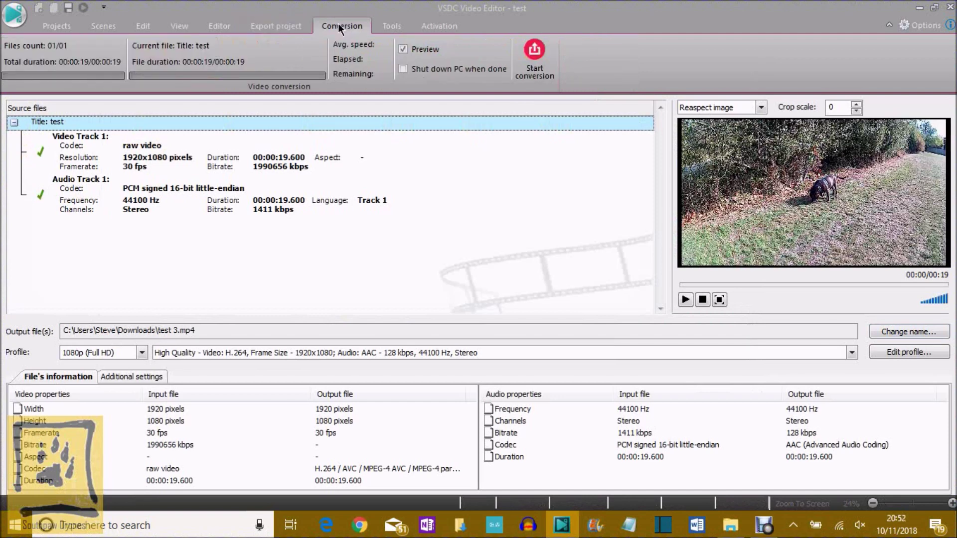
# Turn off conversion preview and return to the For YouTube export preset for test 3.mp4
pyautogui.click(403, 49)
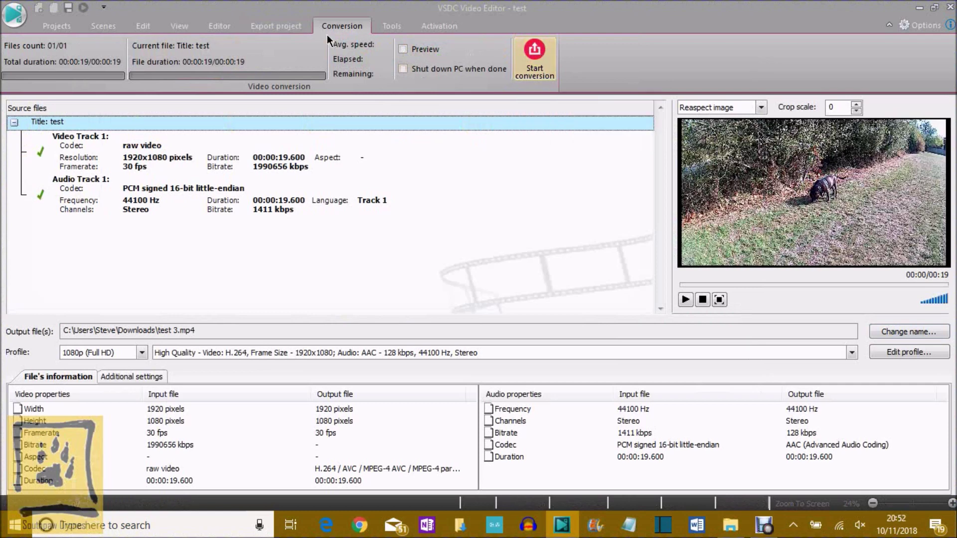
pyautogui.click(297, 29)
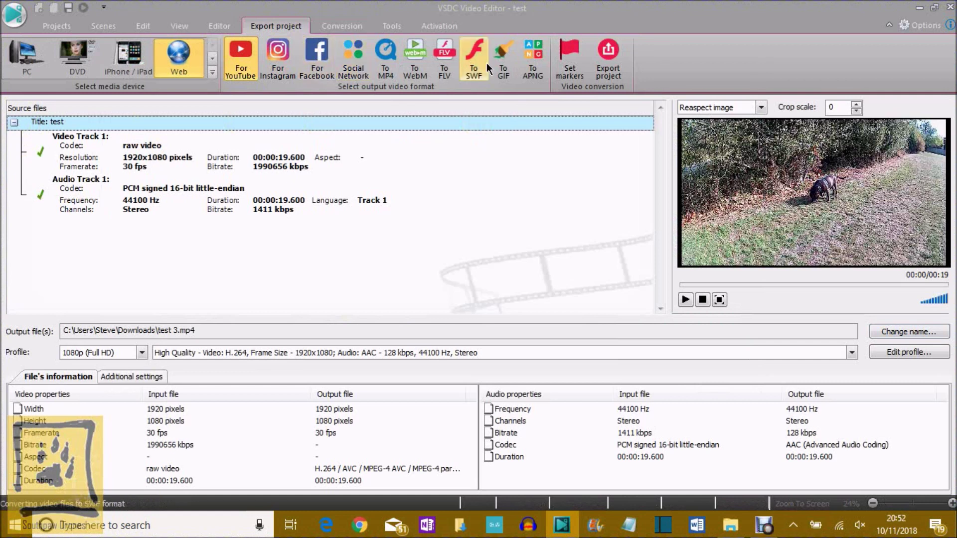
pyautogui.click(246, 82)
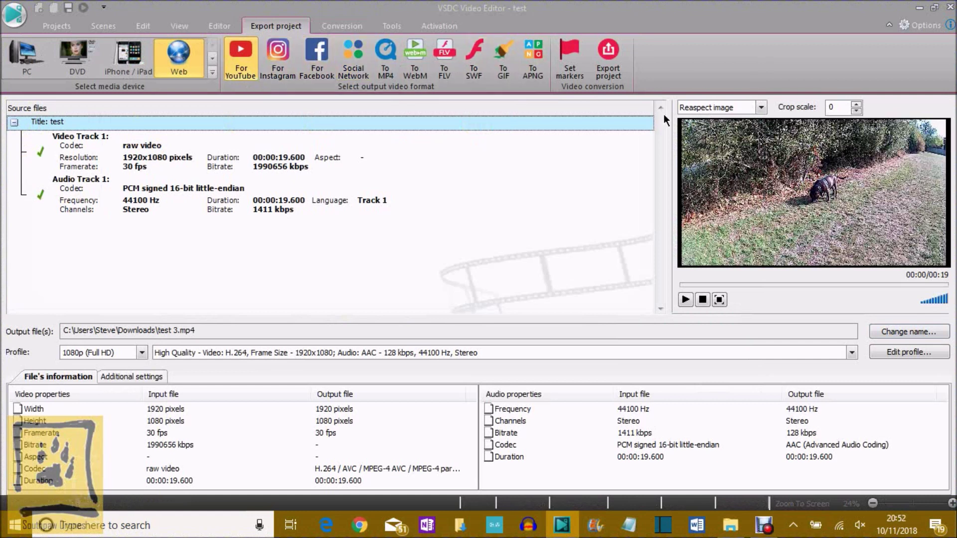